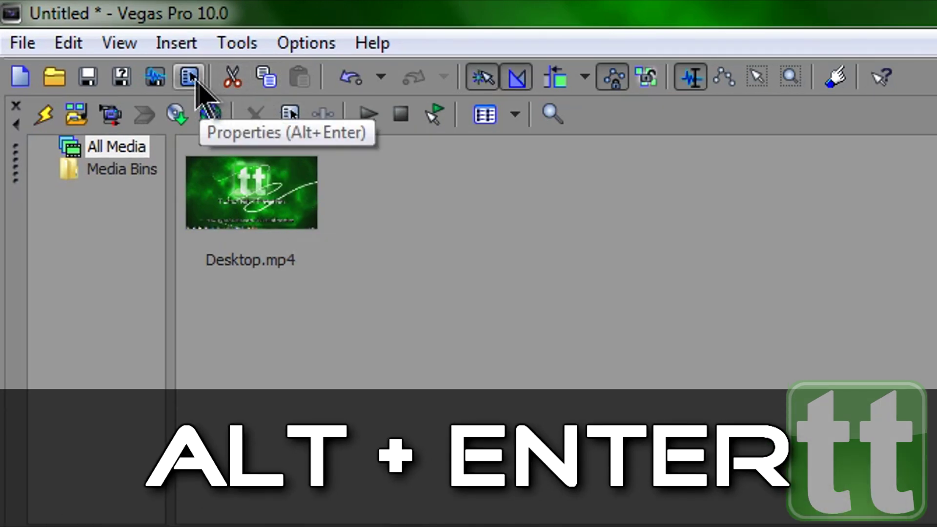
Save the HDV 720-30p template at 29.970 fps as the default project settings.
{"action": "left_click", "coordinate": [23, 43]}
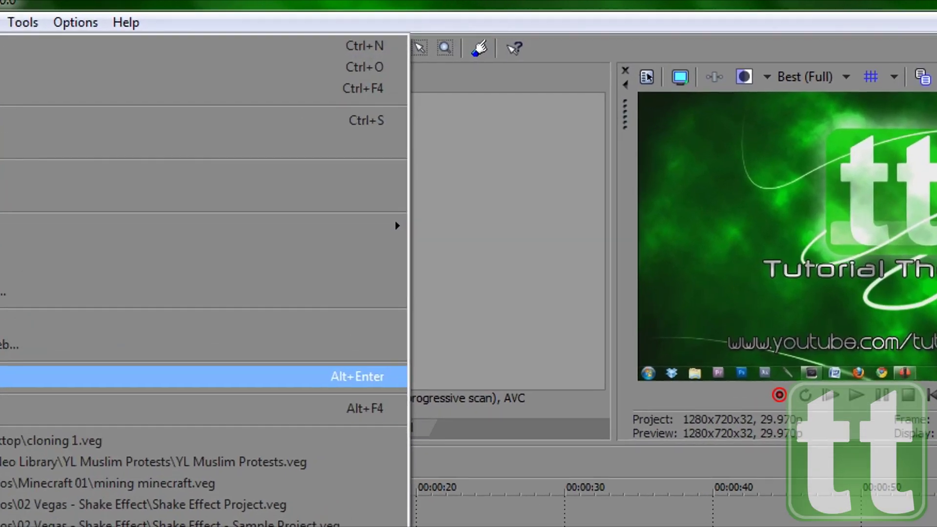
{"action": "left_click", "coordinate": [95, 321]}
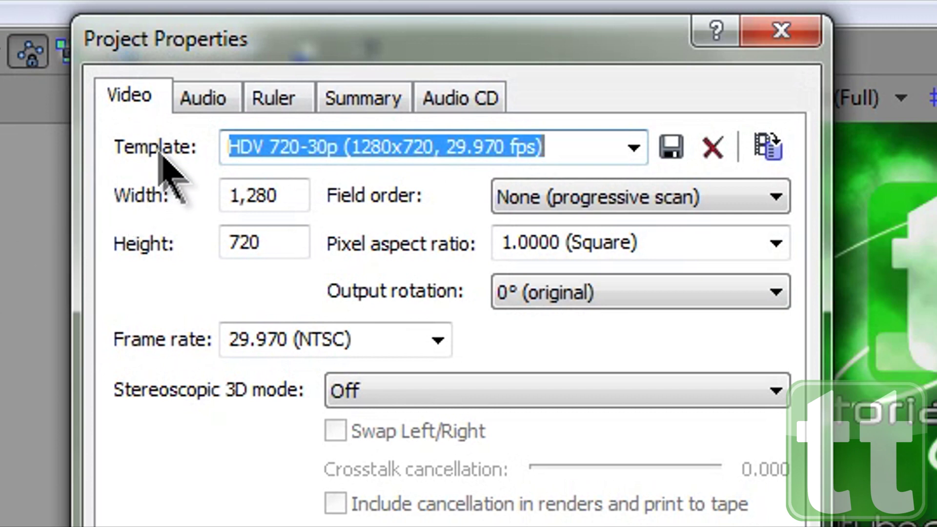
{"action": "left_click", "coordinate": [633, 147]}
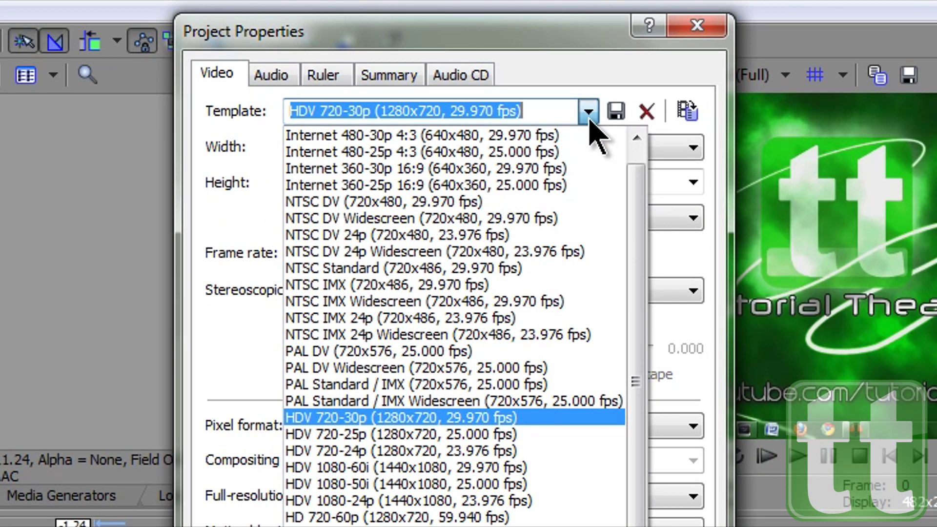
{"action": "left_click", "coordinate": [590, 120]}
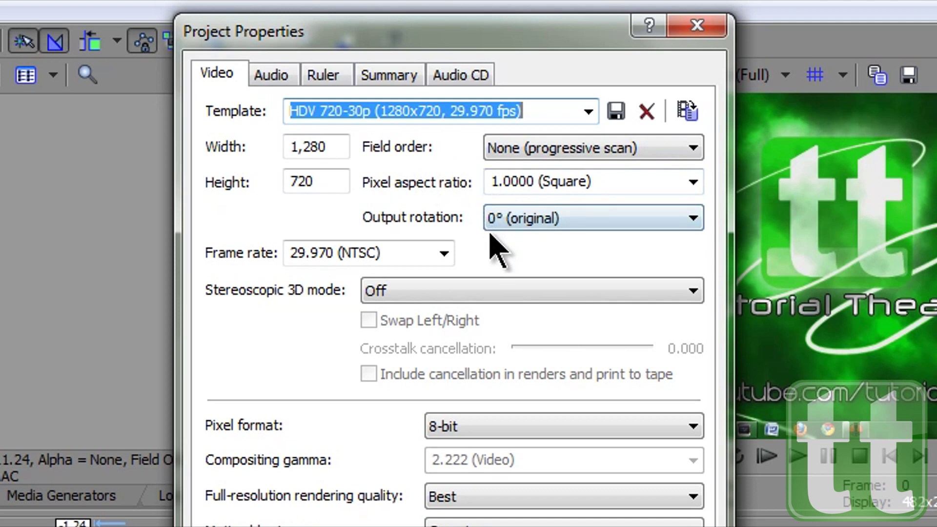
{"action": "left_click", "coordinate": [444, 253]}
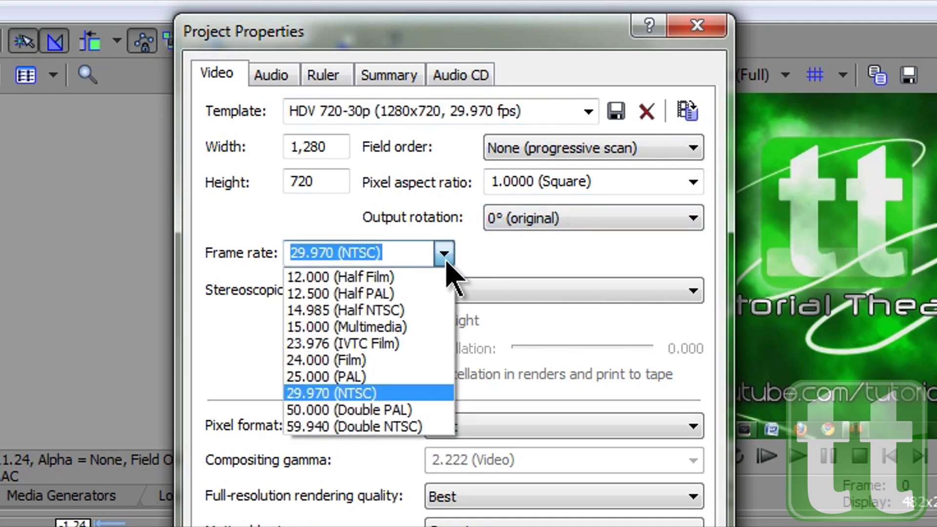
{"action": "left_click", "coordinate": [446, 262]}
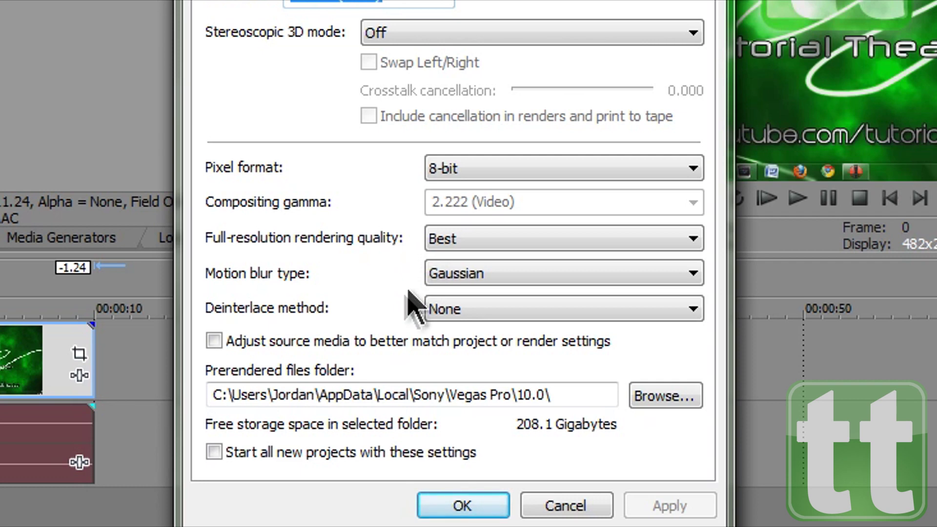
{"action": "left_click", "coordinate": [241, 453]}
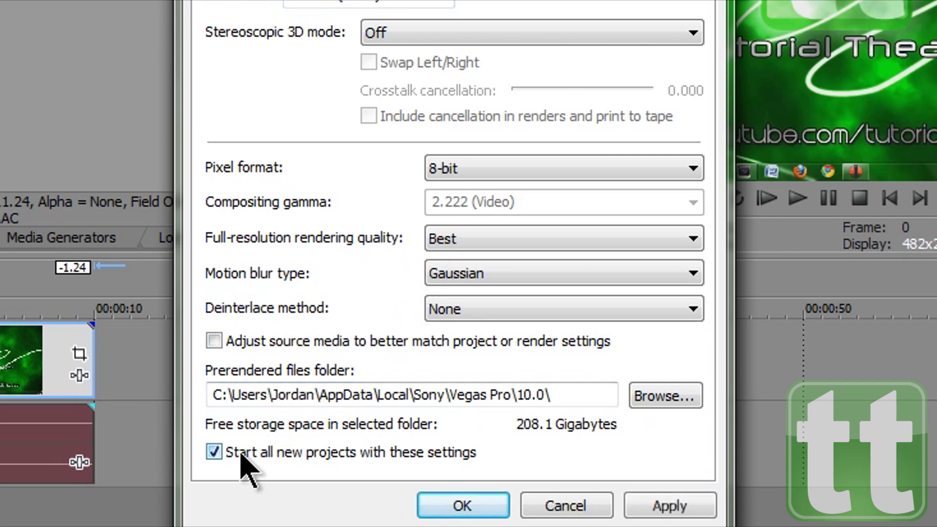
{"action": "left_click", "coordinate": [461, 504]}
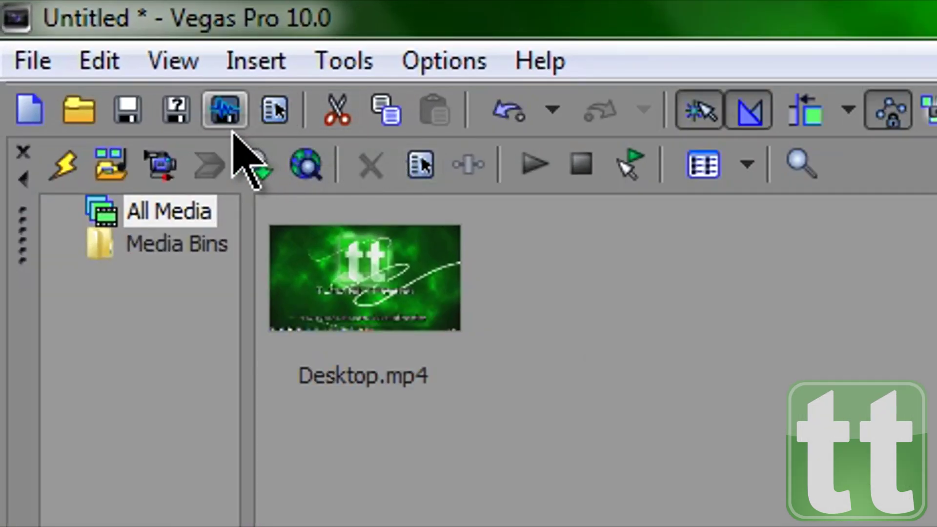
Render As 'My Video' in Sony AVC format with the Internet 1920x1080-30p template.
{"action": "left_click", "coordinate": [40, 65]}
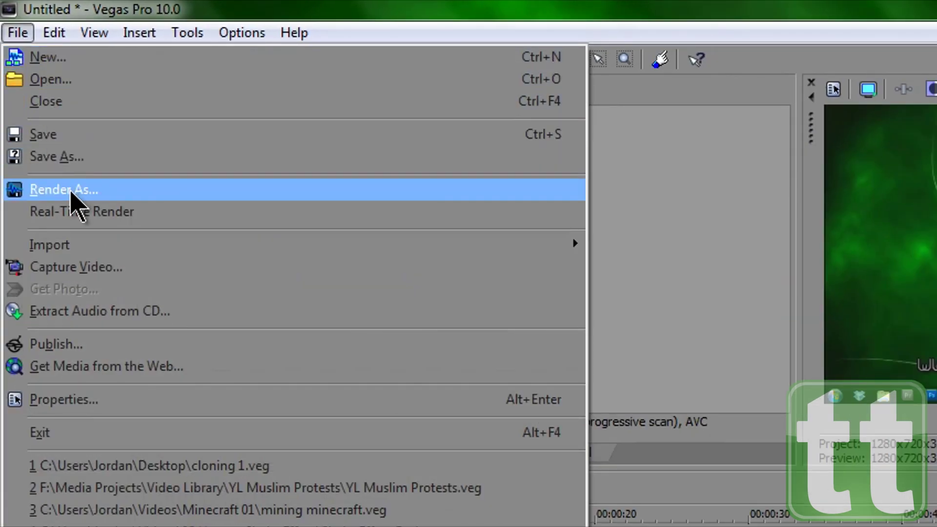
{"action": "left_click", "coordinate": [119, 192]}
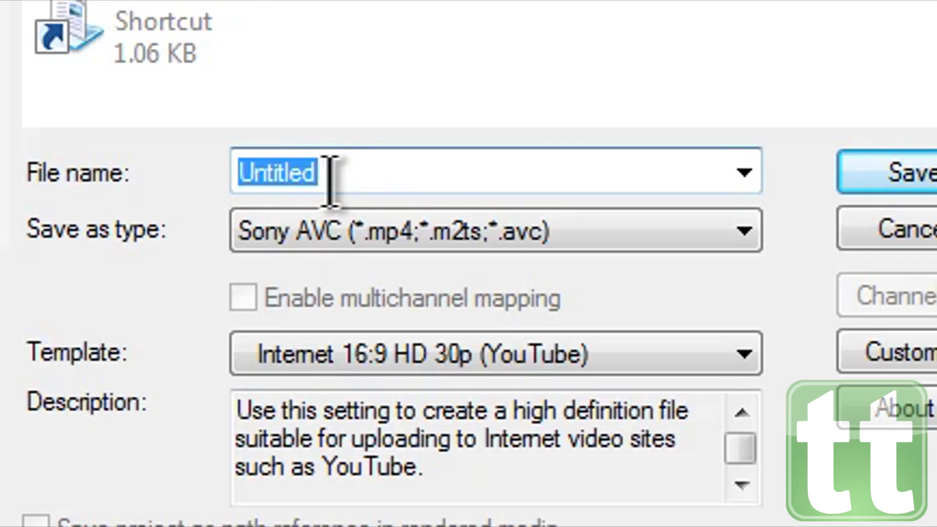
{"action": "type", "text": "My Video"}
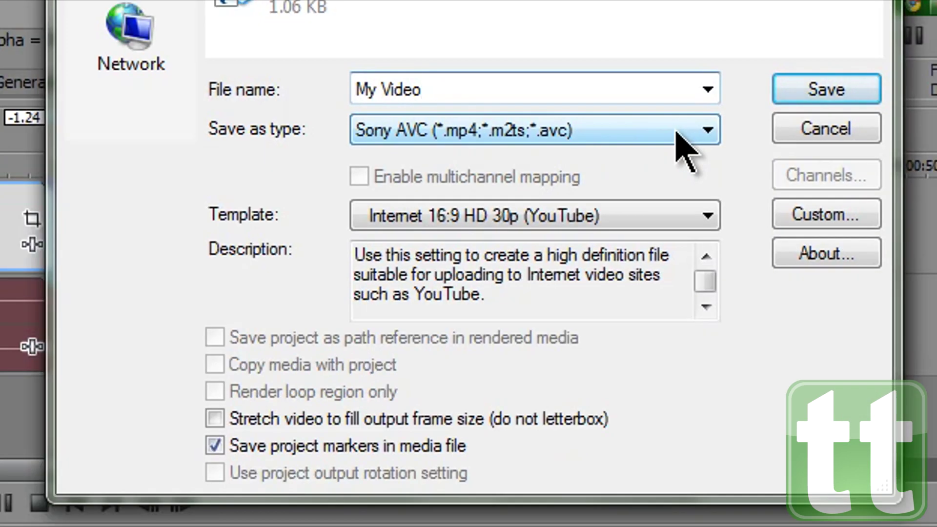
{"action": "left_click", "coordinate": [699, 233]}
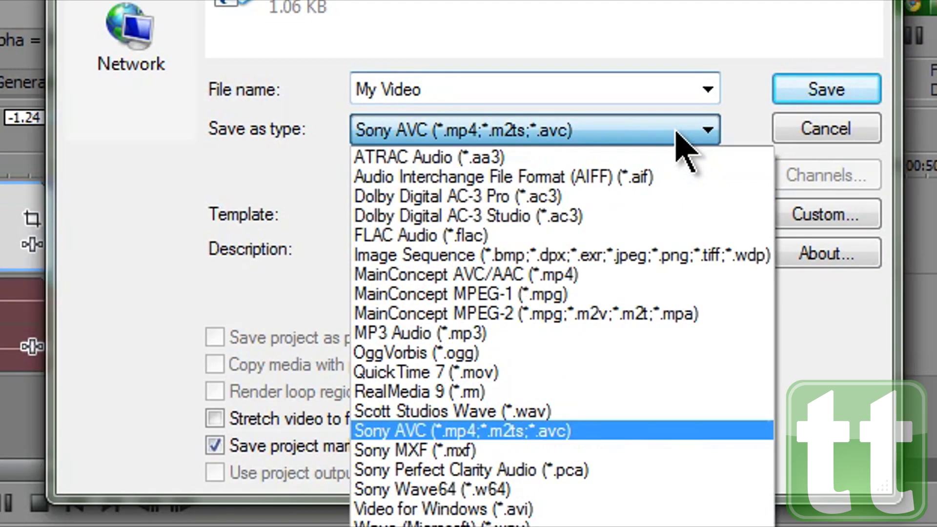
{"action": "left_click", "coordinate": [681, 139]}
{"action": "left_click", "coordinate": [706, 214]}
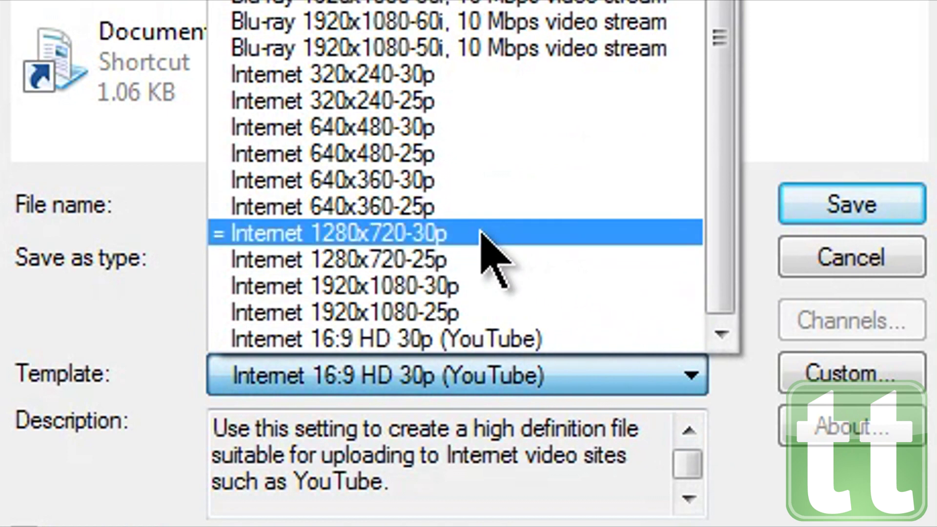
{"action": "left_click", "coordinate": [483, 290]}
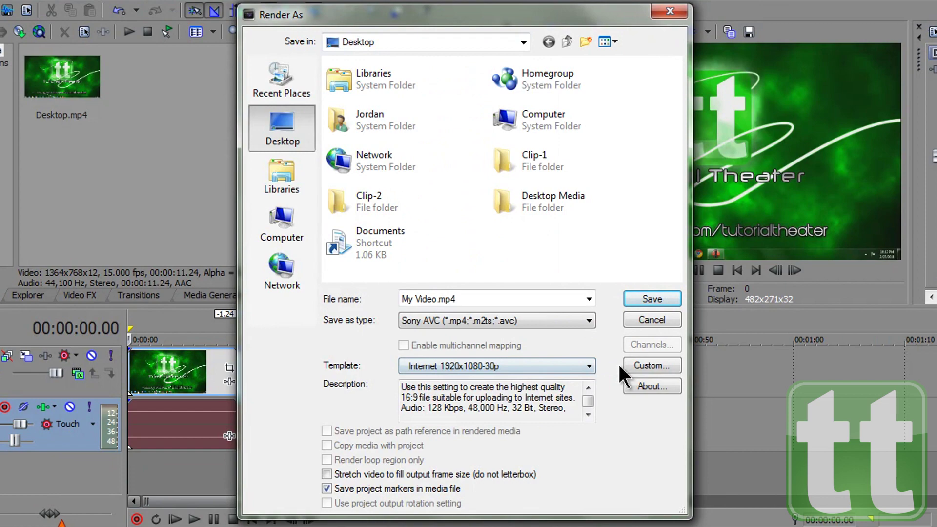
{"action": "left_click", "coordinate": [630, 366]}
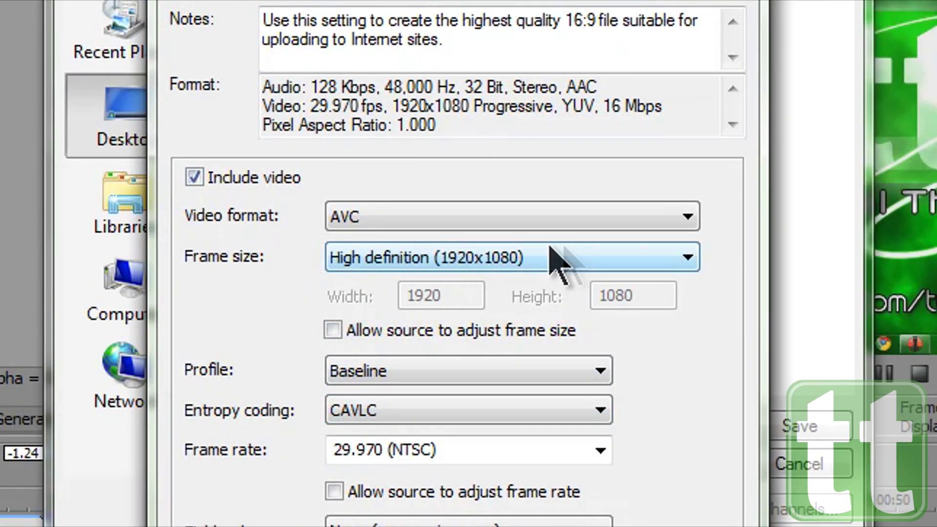
Try a 1280x720 frame size at 29.970 fps and begin editing the bit rate.
{"action": "left_click", "coordinate": [664, 257]}
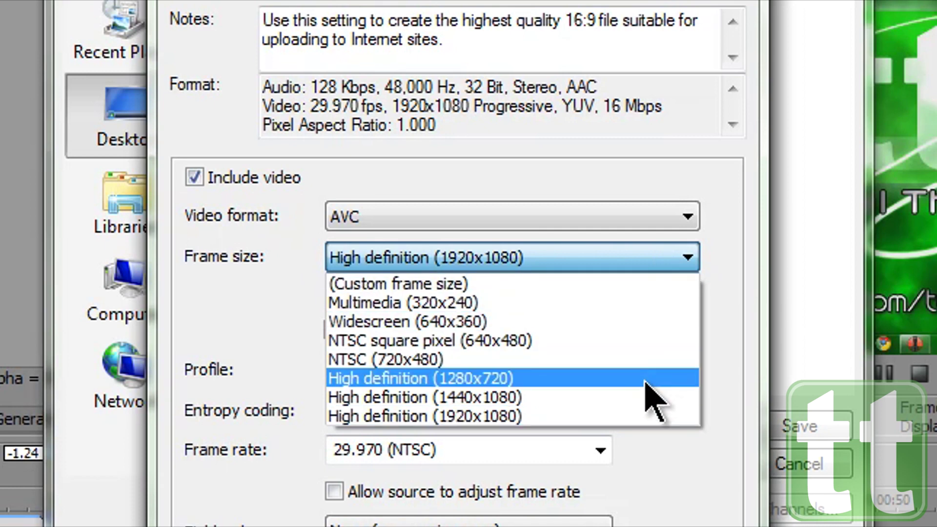
{"action": "left_click", "coordinate": [585, 378]}
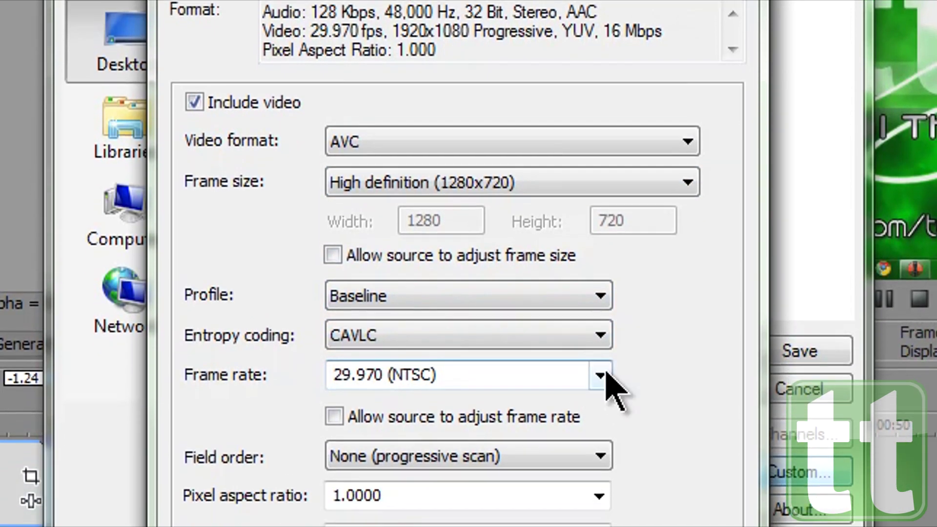
{"action": "left_click", "coordinate": [605, 449]}
{"action": "left_click", "coordinate": [606, 292]}
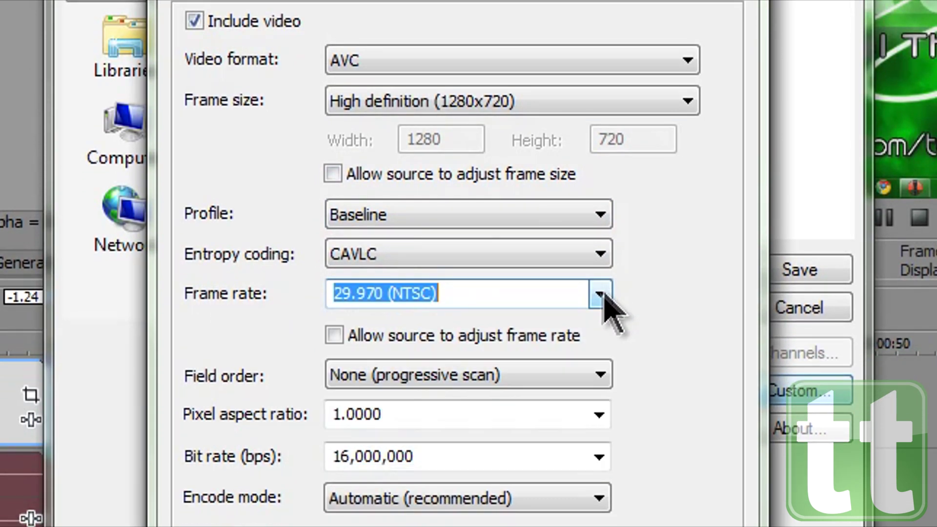
{"action": "left_click", "coordinate": [349, 456]}
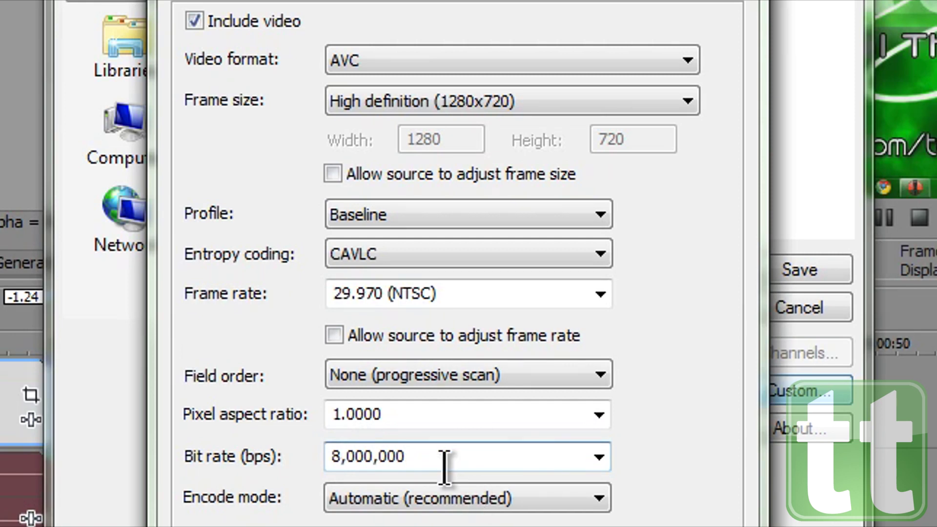
Set the frame size back to 1920x1080 and the bit rate to 16,000,000 bps.
{"action": "left_click", "coordinate": [685, 106]}
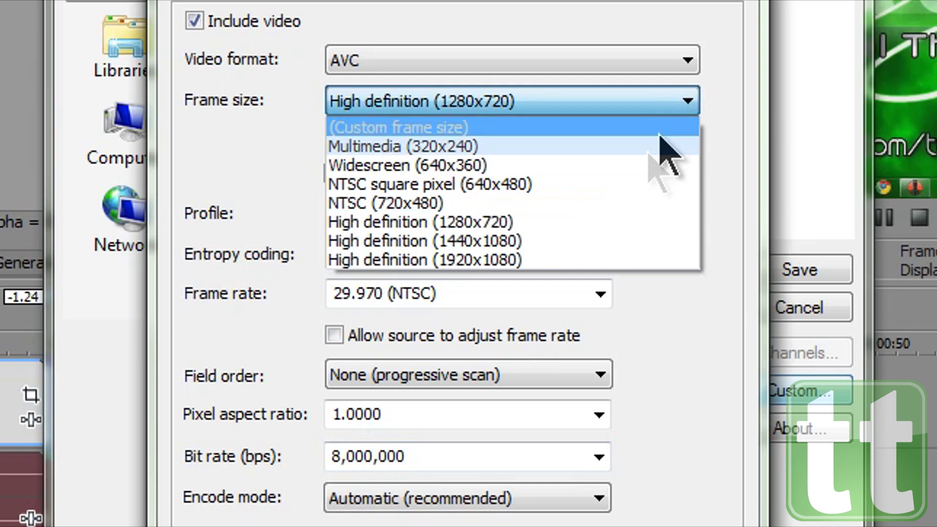
{"action": "left_click", "coordinate": [540, 260]}
{"action": "double_click", "coordinate": [336, 451]}
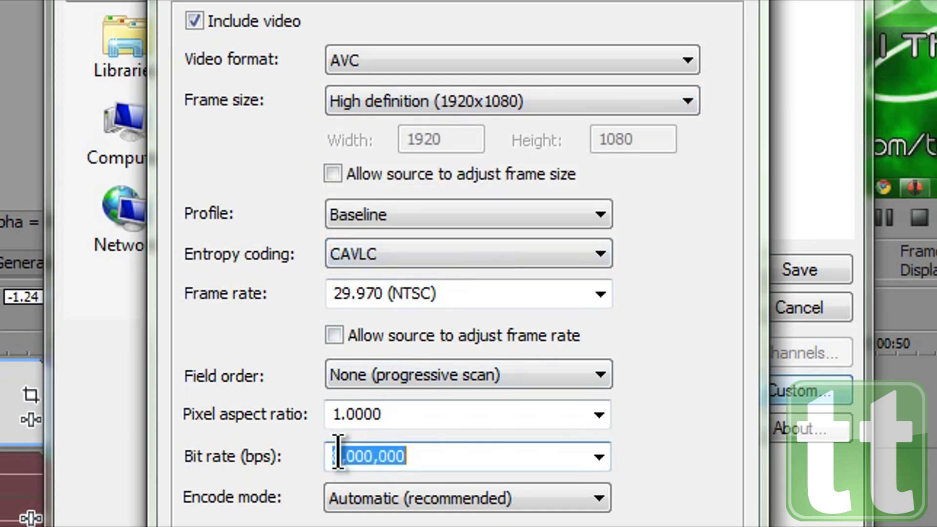
{"action": "left_click", "coordinate": [341, 455]}
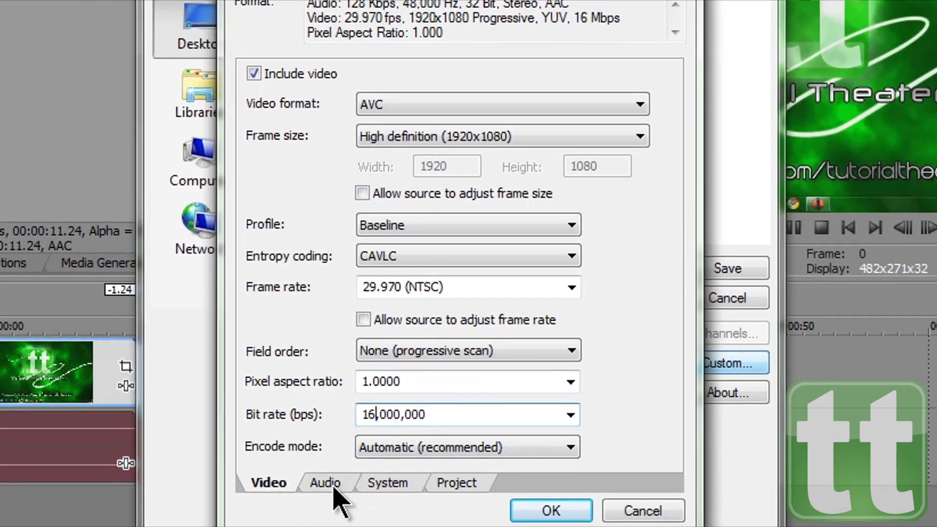
Review the Audio and System settings, set rendering quality to Best, then render My Video.mp4.
{"action": "left_click", "coordinate": [332, 476]}
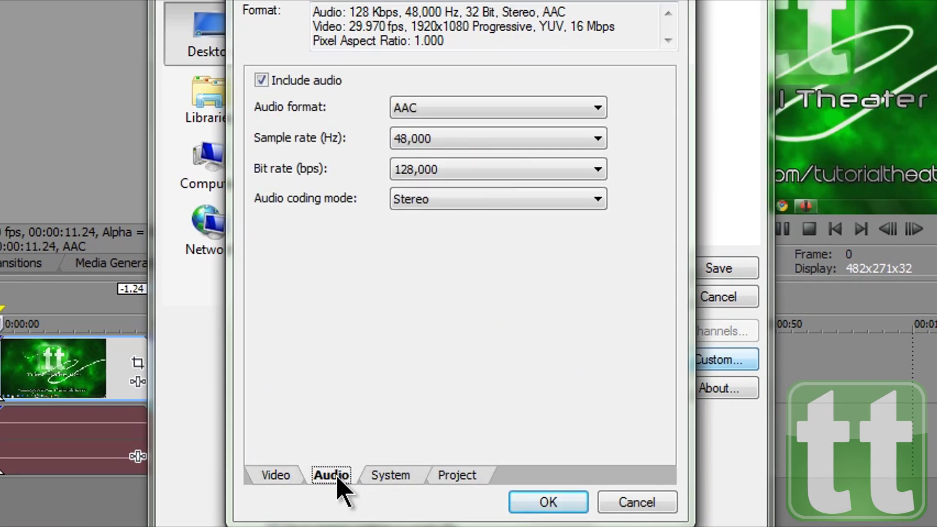
{"action": "left_click", "coordinate": [382, 481]}
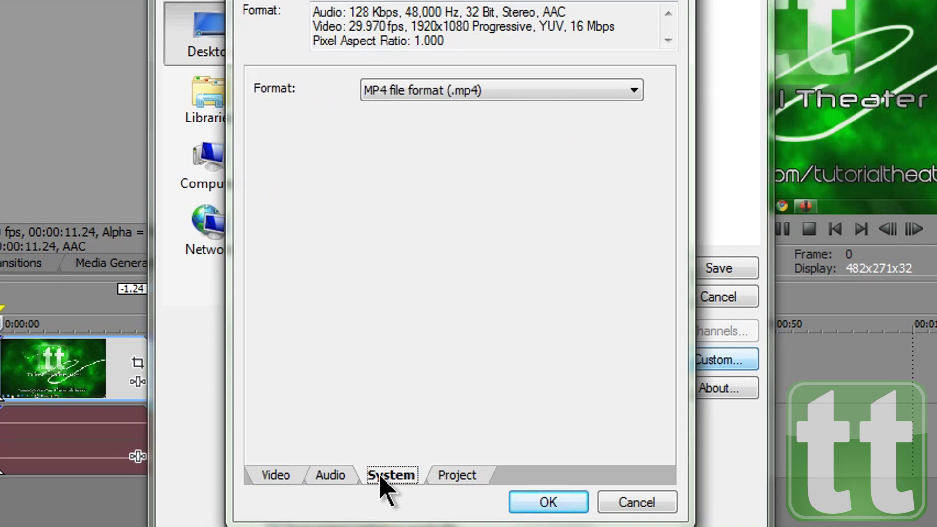
{"action": "left_click", "coordinate": [447, 477]}
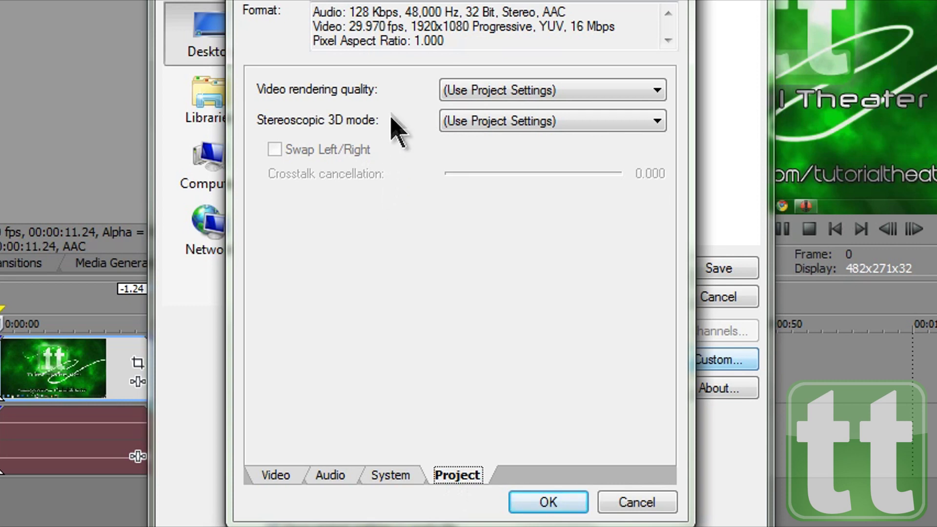
{"action": "left_click", "coordinate": [444, 93]}
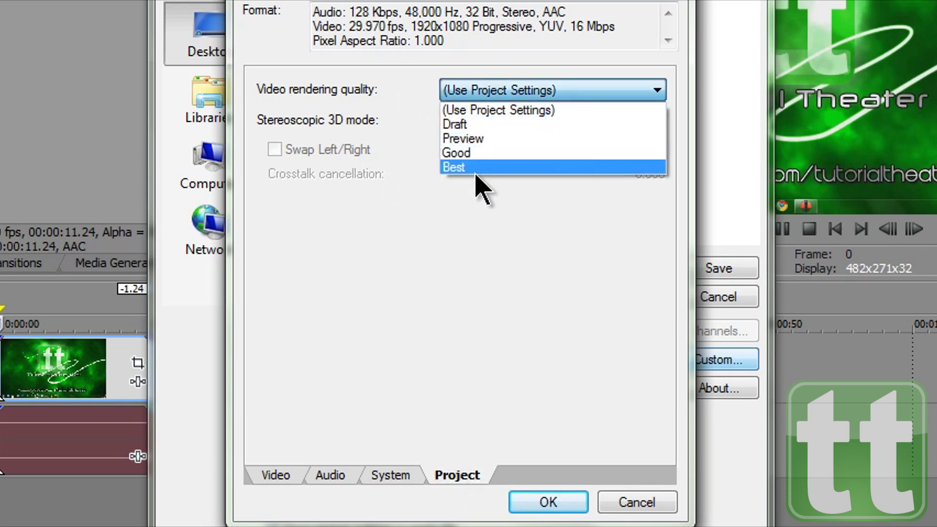
{"action": "left_click", "coordinate": [476, 168]}
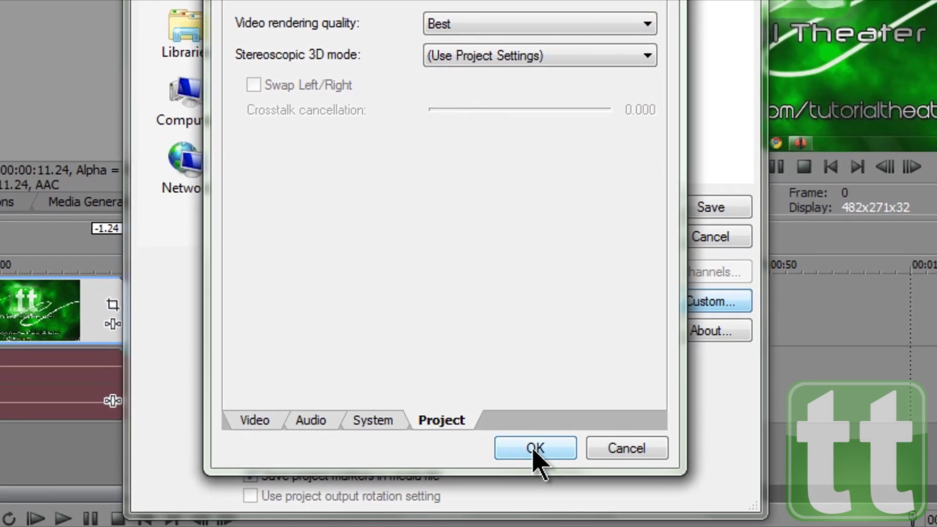
{"action": "left_click", "coordinate": [534, 449]}
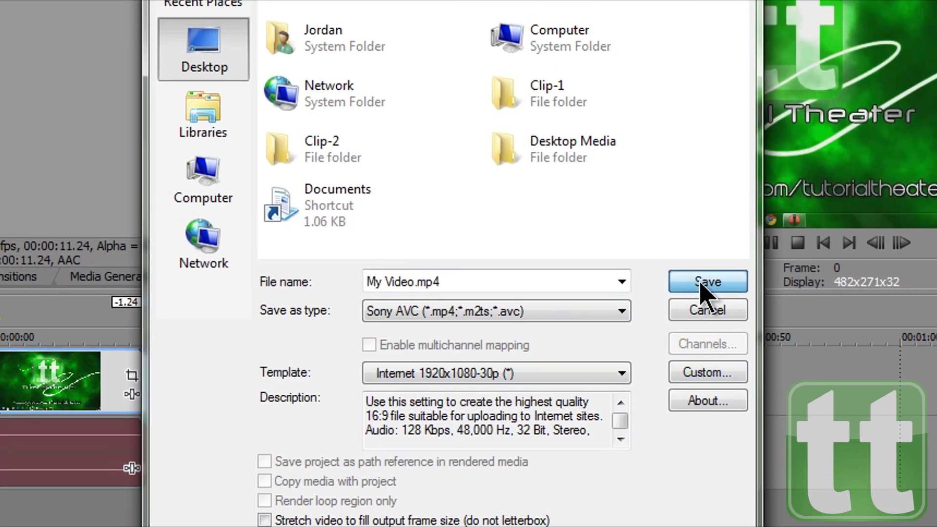
{"action": "left_click", "coordinate": [702, 181]}
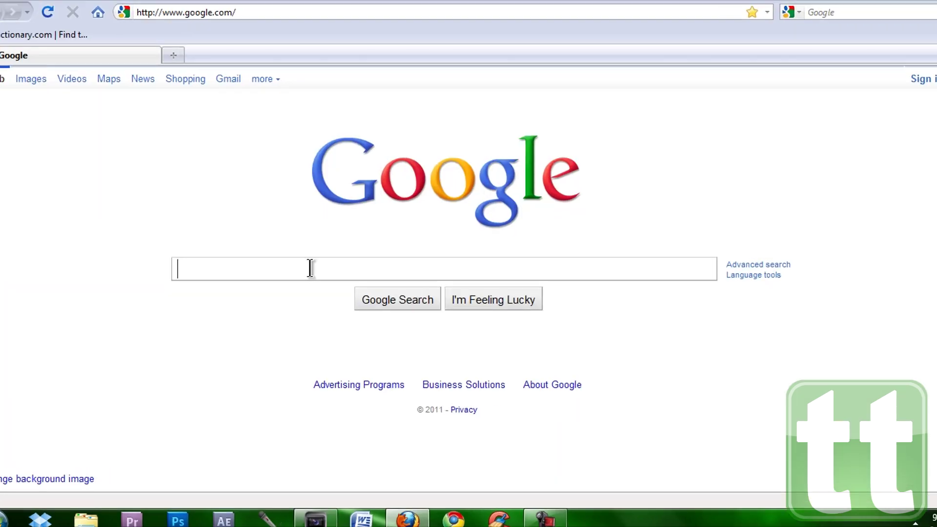
Search Google for 'mp4 fast start' and open the Data Go Round MP4 FastStart page.
{"action": "type", "text": "mp4 fast start"}
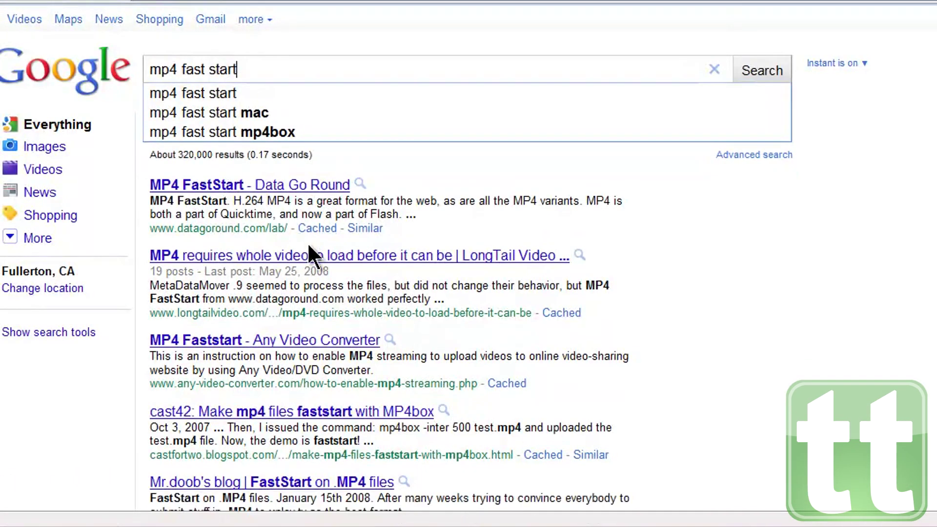
{"action": "key", "text": "Return"}
{"action": "left_click", "coordinate": [283, 126]}
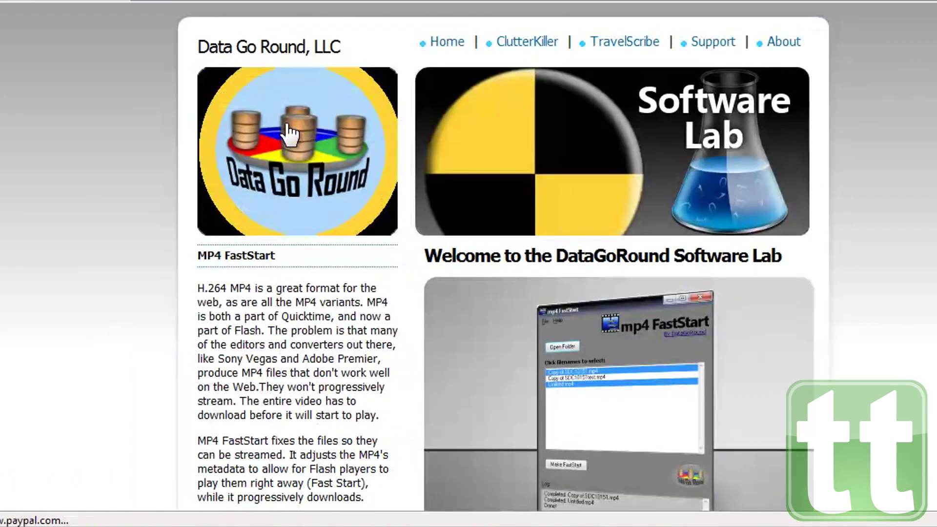
{"action": "scroll", "coordinate": [830, 336], "scroll_direction": "down", "scroll_amount": 4}
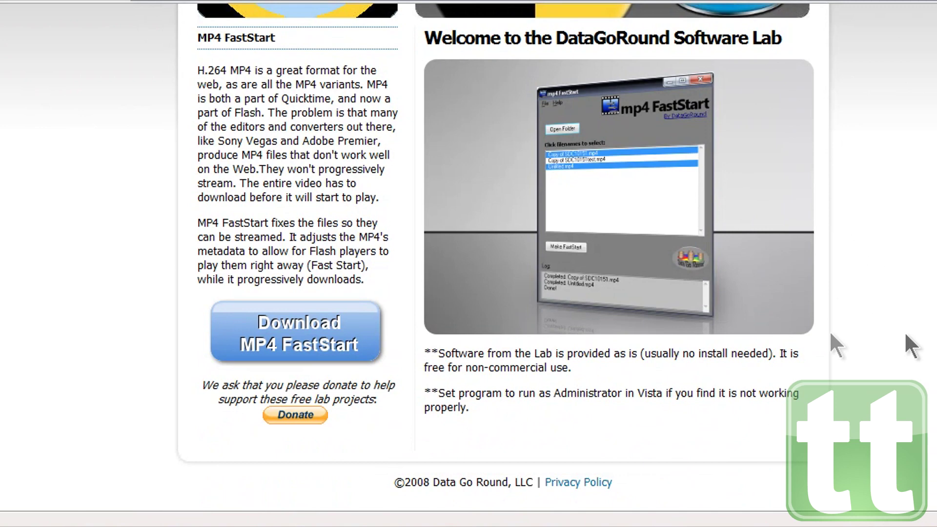
Download mp4 FastStart.zip into Downloads and show it in its folder.
{"action": "left_click", "coordinate": [369, 328]}
{"action": "left_click", "coordinate": [368, 343]}
{"action": "left_click", "coordinate": [561, 419]}
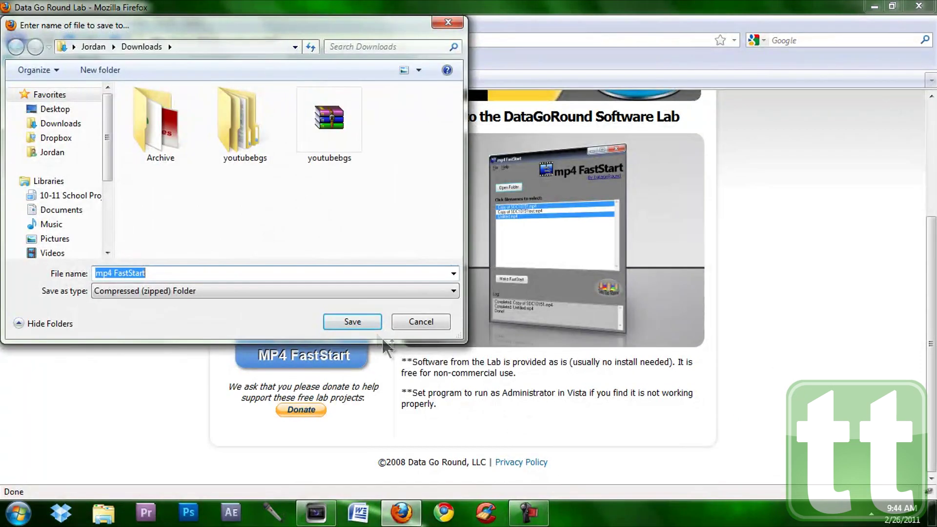
{"action": "left_click", "coordinate": [360, 300]}
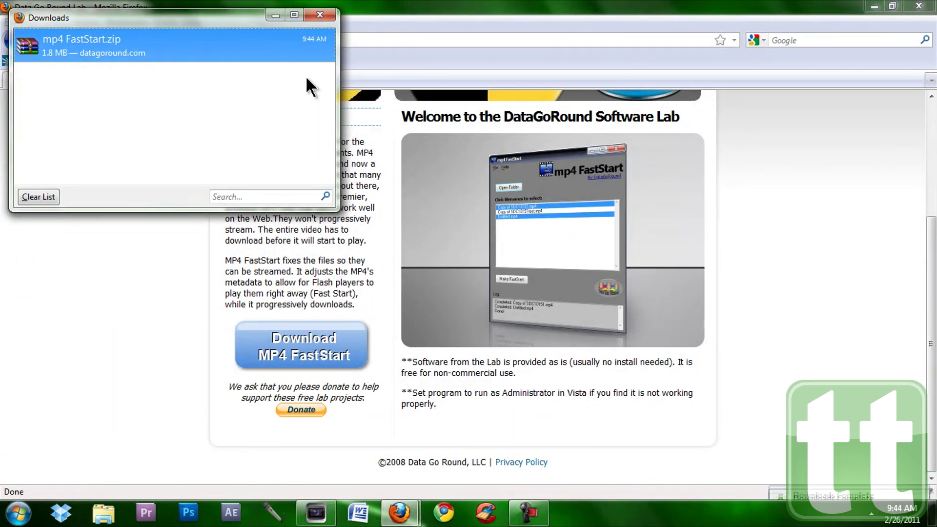
{"action": "right_click", "coordinate": [309, 88]}
{"action": "left_click", "coordinate": [332, 100]}
Extract the zip to an 'mp4 FastStart' folder and select the MP4 FastStart application inside.
{"action": "right_click", "coordinate": [771, 267]}
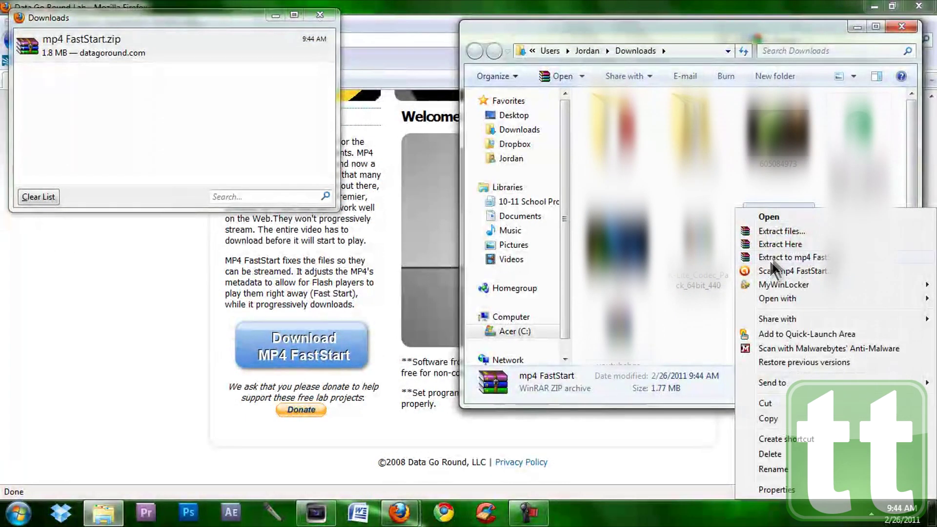
{"action": "left_click", "coordinate": [775, 256]}
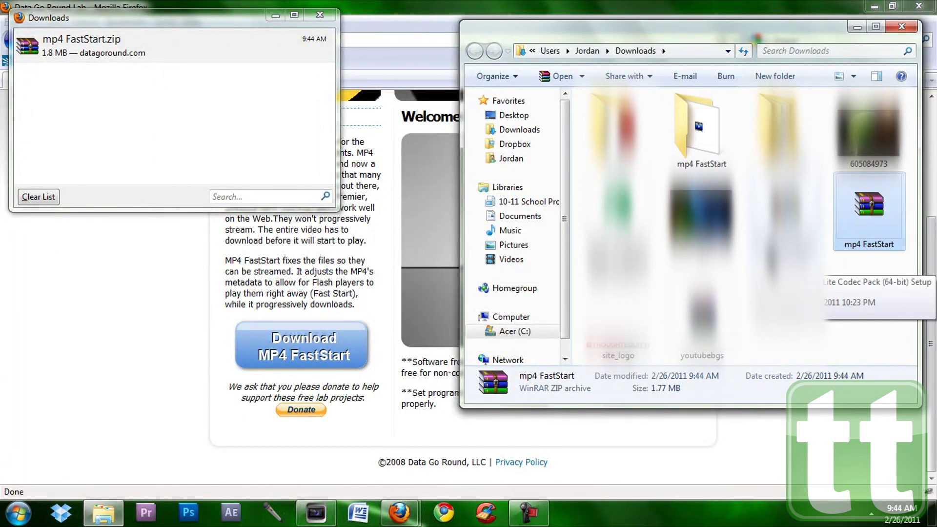
{"action": "double_click", "coordinate": [700, 150]}
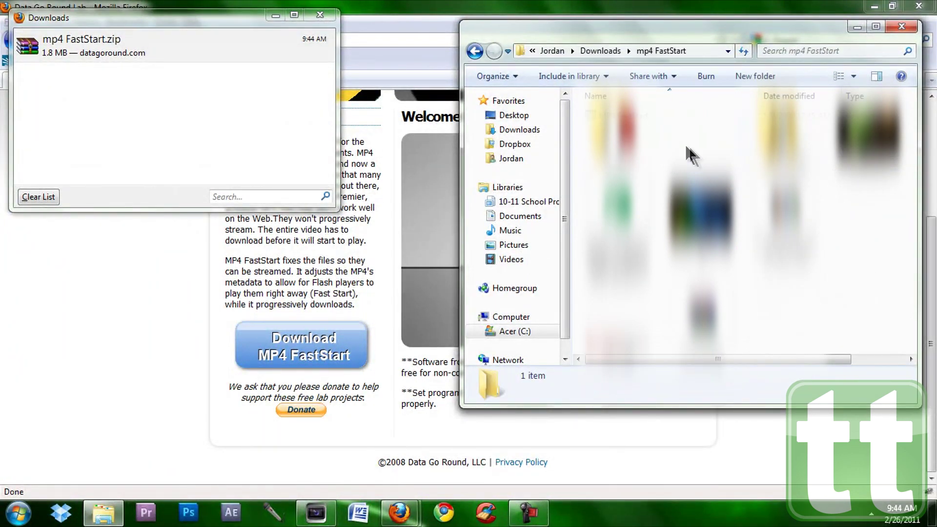
{"action": "left_click", "coordinate": [645, 117]}
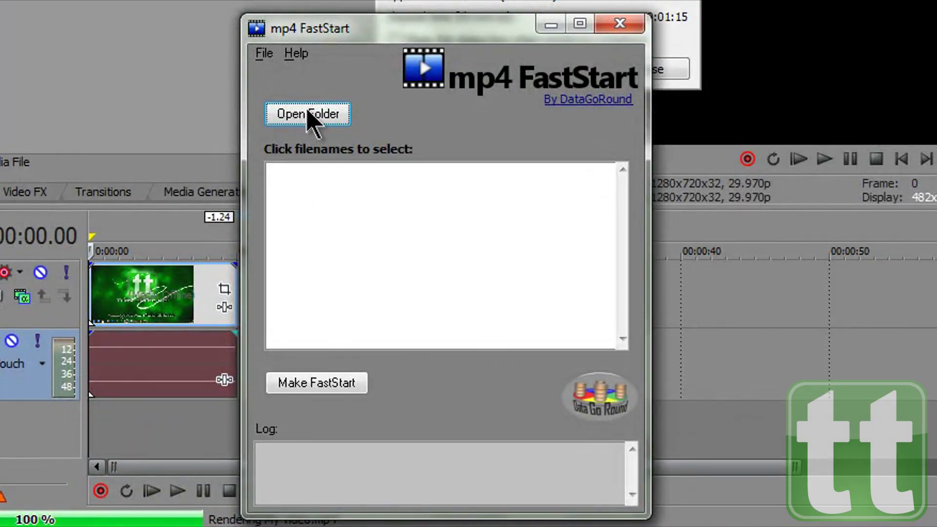
Make My Video.mp4 from the Desktop FastStart, then close mp4 FastStart.
{"action": "left_click", "coordinate": [307, 113]}
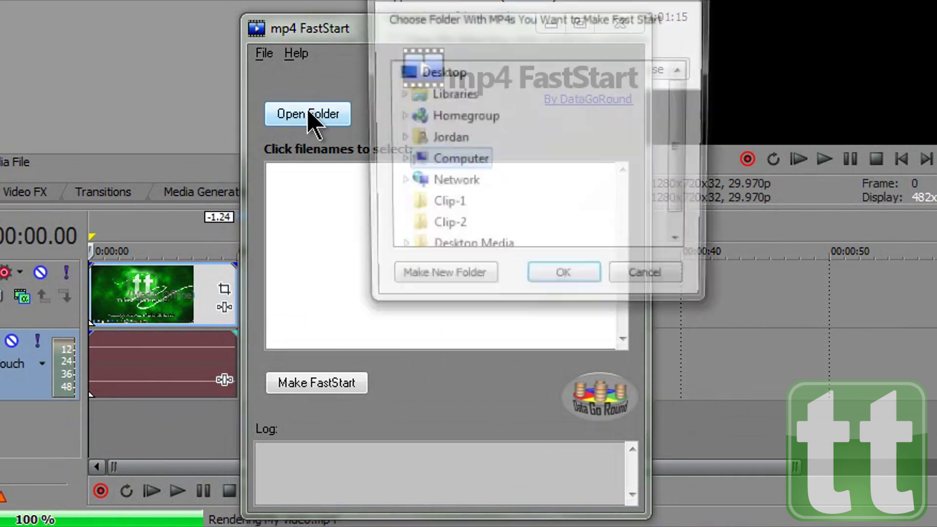
{"action": "mouse_move", "coordinate": [674, 132]}
{"action": "left_mouse_down"}
{"action": "mouse_move", "coordinate": [680, 142]}
{"action": "mouse_move", "coordinate": [679, 133]}
{"action": "left_mouse_up"}
{"action": "left_click", "coordinate": [447, 73]}
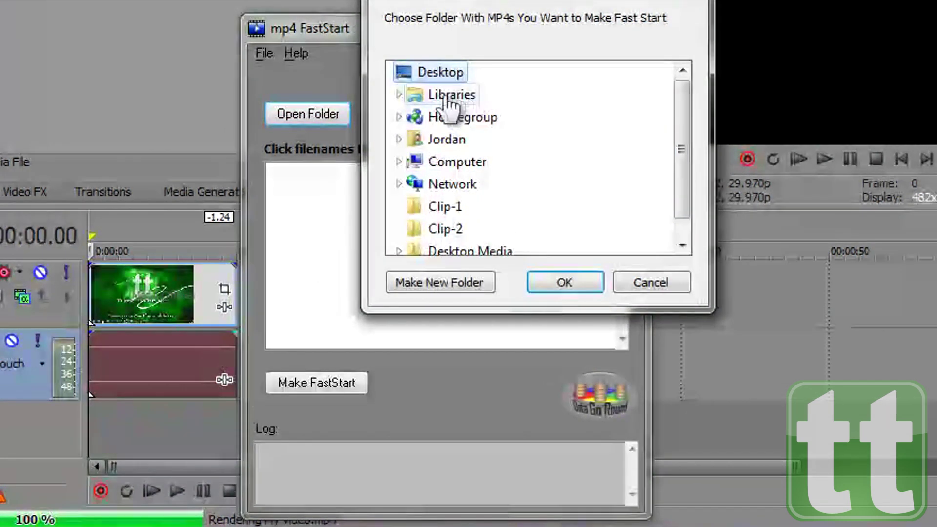
{"action": "left_click", "coordinate": [541, 281]}
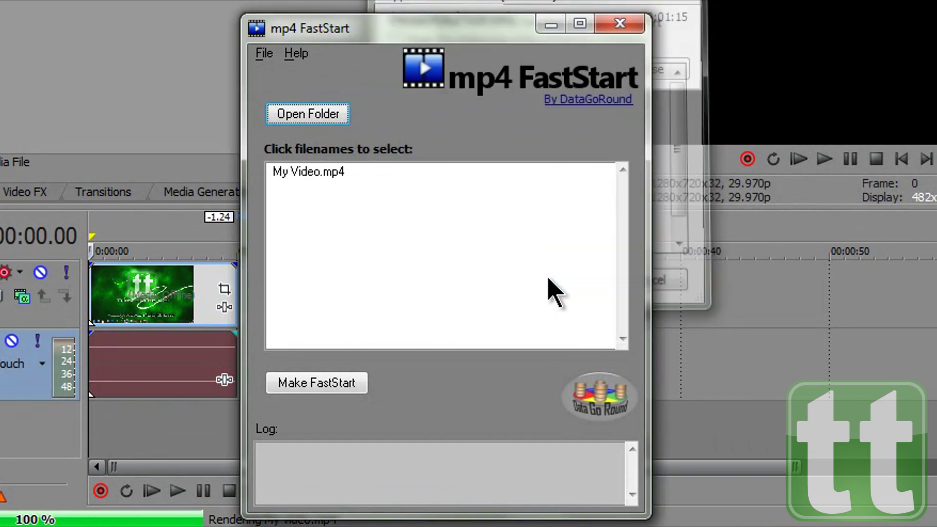
{"action": "left_click", "coordinate": [302, 171]}
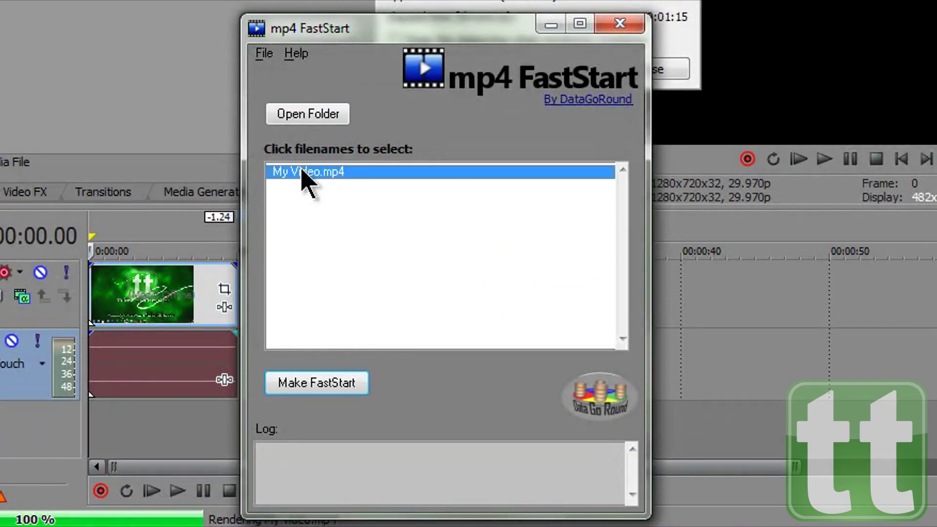
{"action": "left_click", "coordinate": [323, 387]}
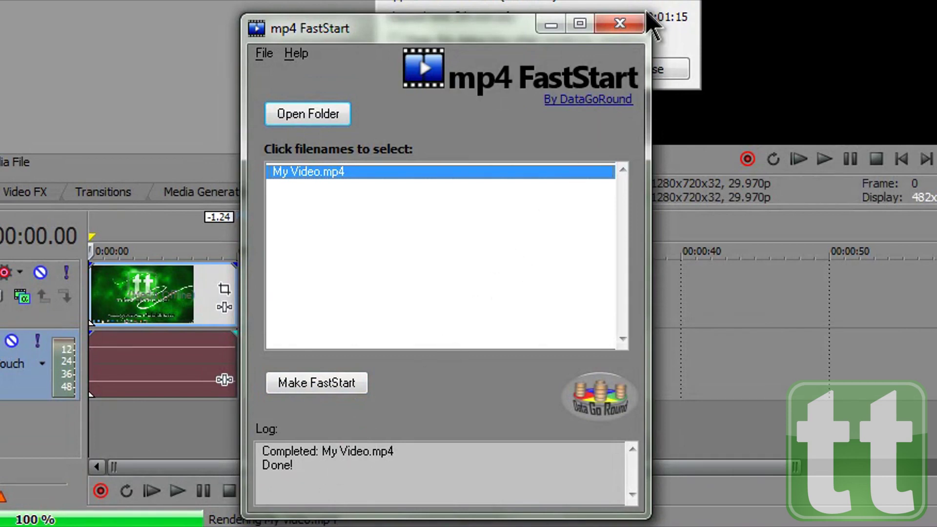
{"action": "left_click", "coordinate": [630, 27]}
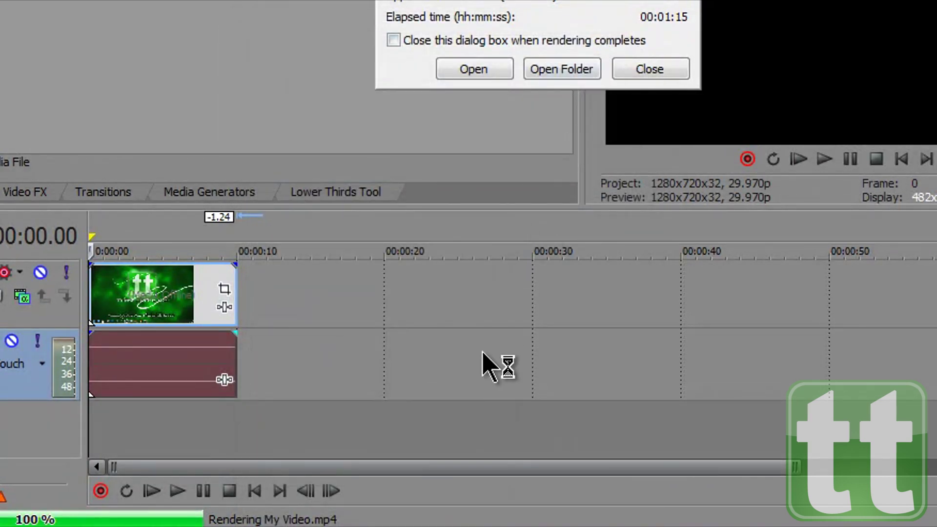